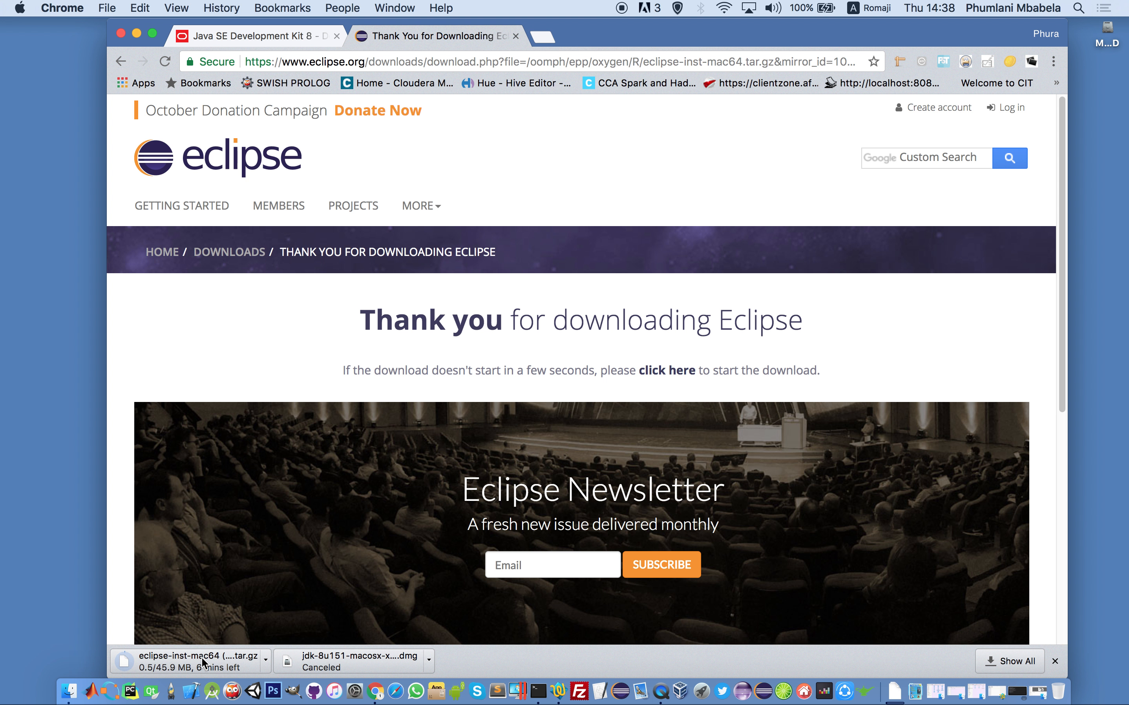
# Cancel the running eclipse-inst-mac64 download and close the browser window.
pyautogui.click(266, 660)
pyautogui.click(311, 661)
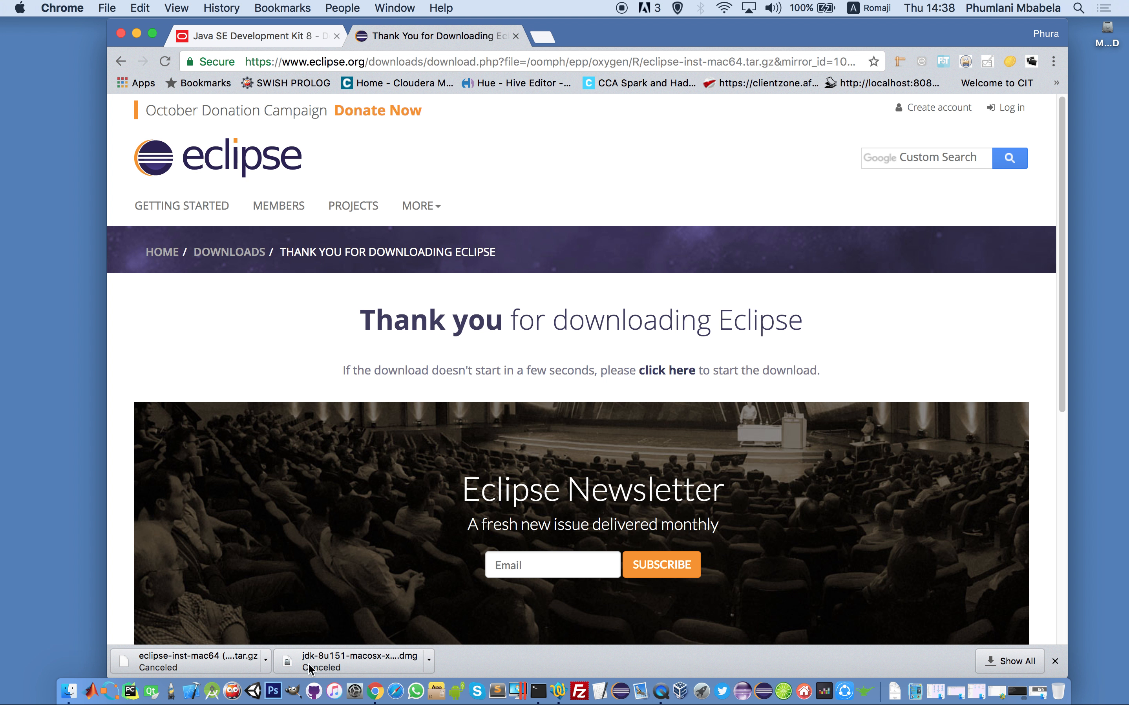
pyautogui.click(121, 33)
pyautogui.click(581, 424)
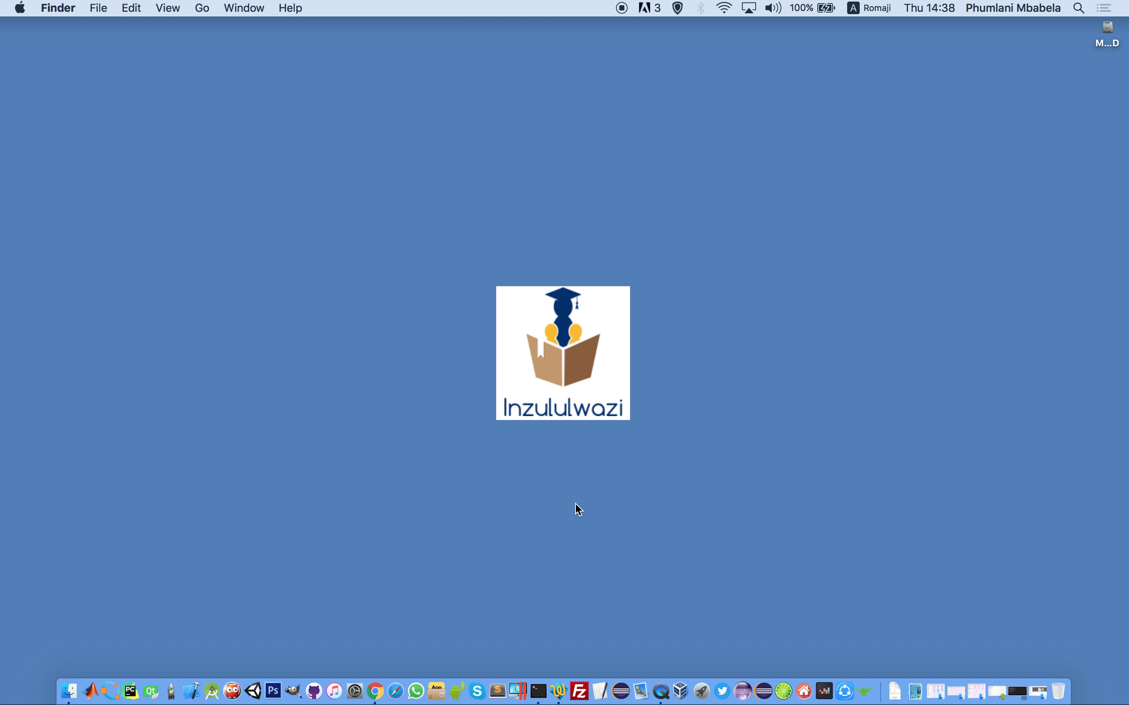
# Switch to Finder, open jdk-9_osx-x64_bin.dmg from the Java.Downloads folder, and launch JDK 9.pkg.
pyautogui.click(70, 691)
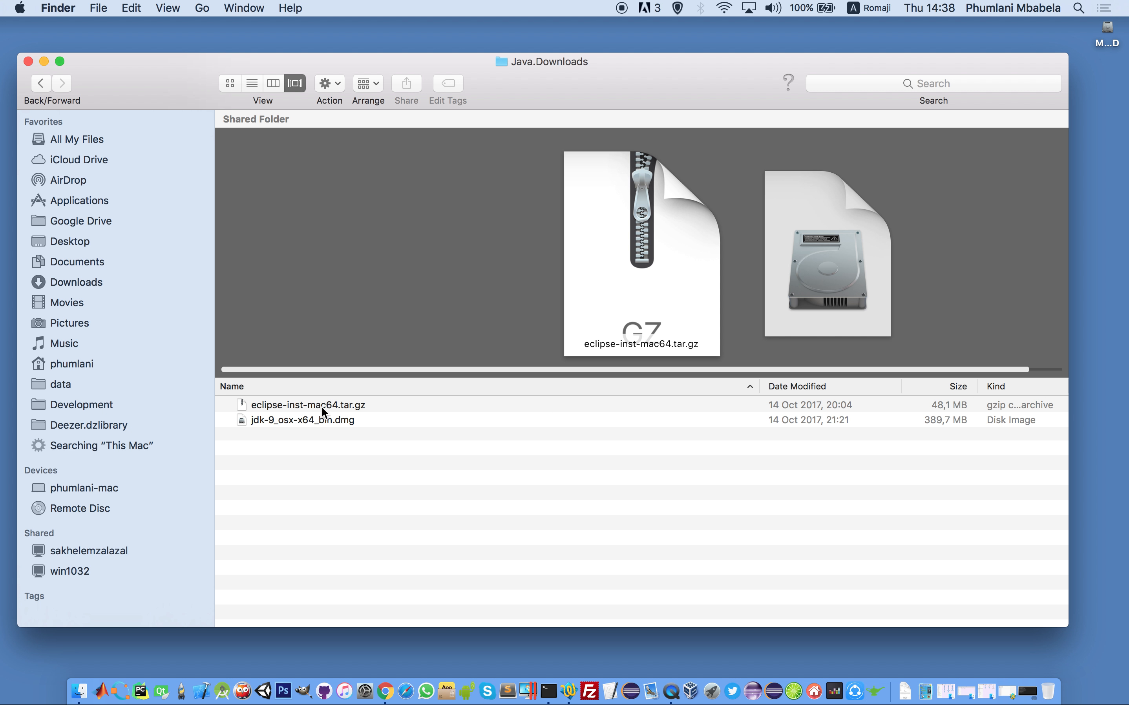
pyautogui.click(326, 409)
pyautogui.click(328, 420)
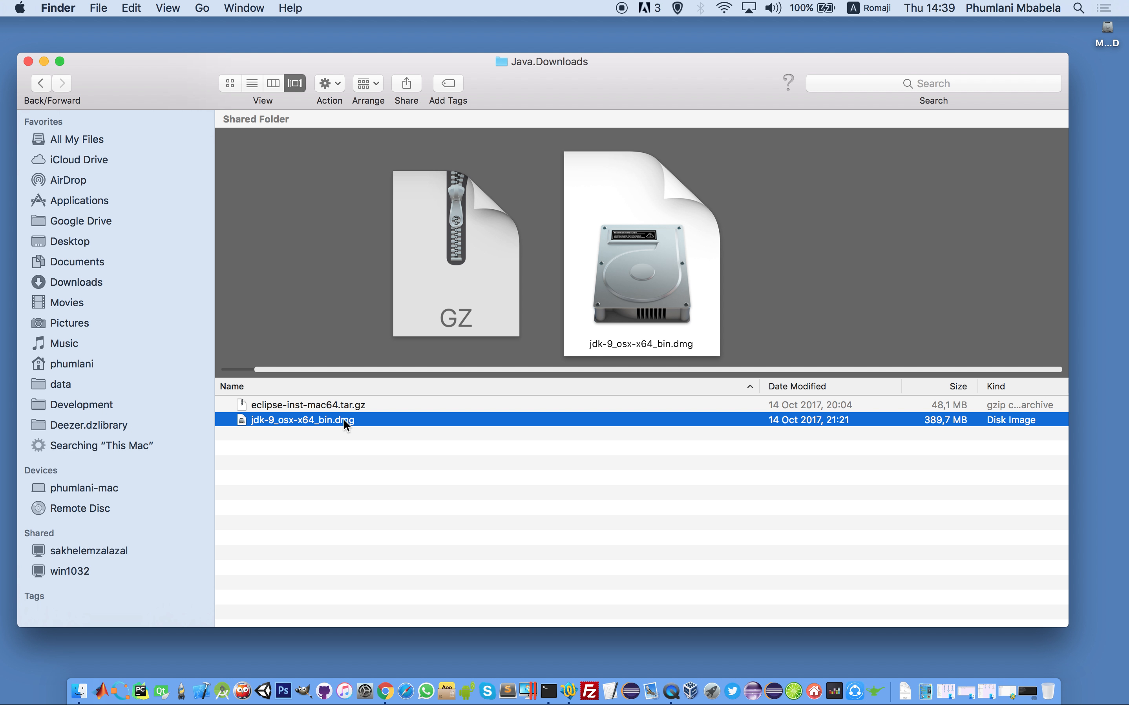
pyautogui.doubleClick(344, 420)
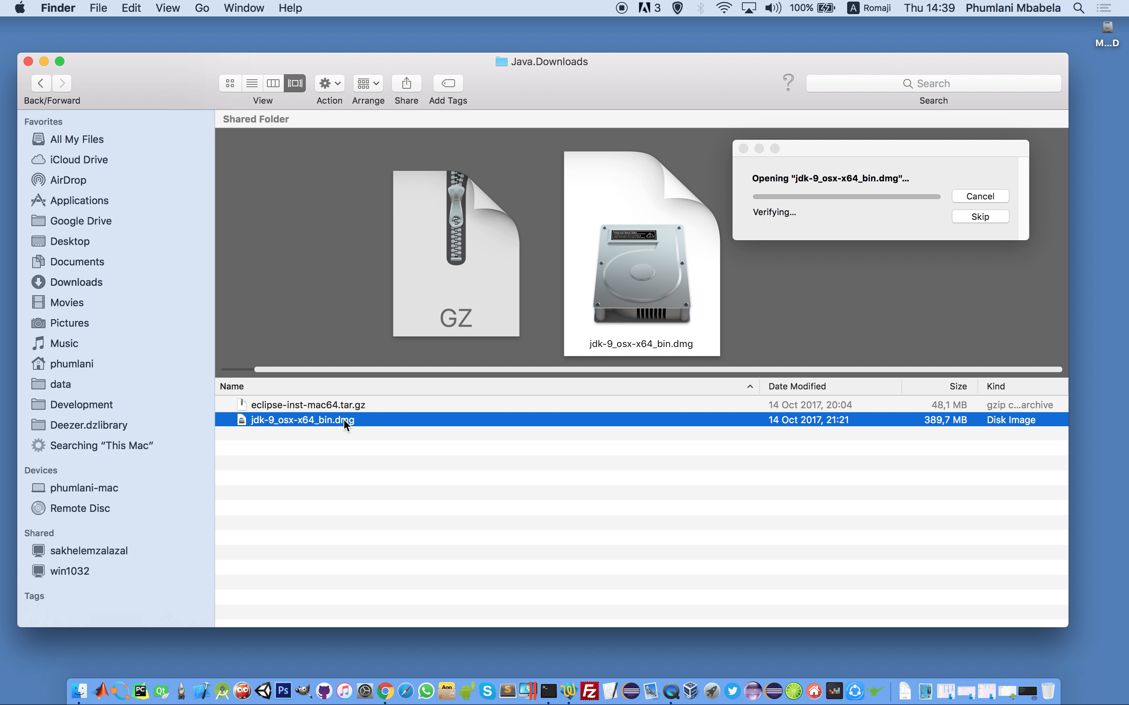
pyautogui.doubleClick(220, 149)
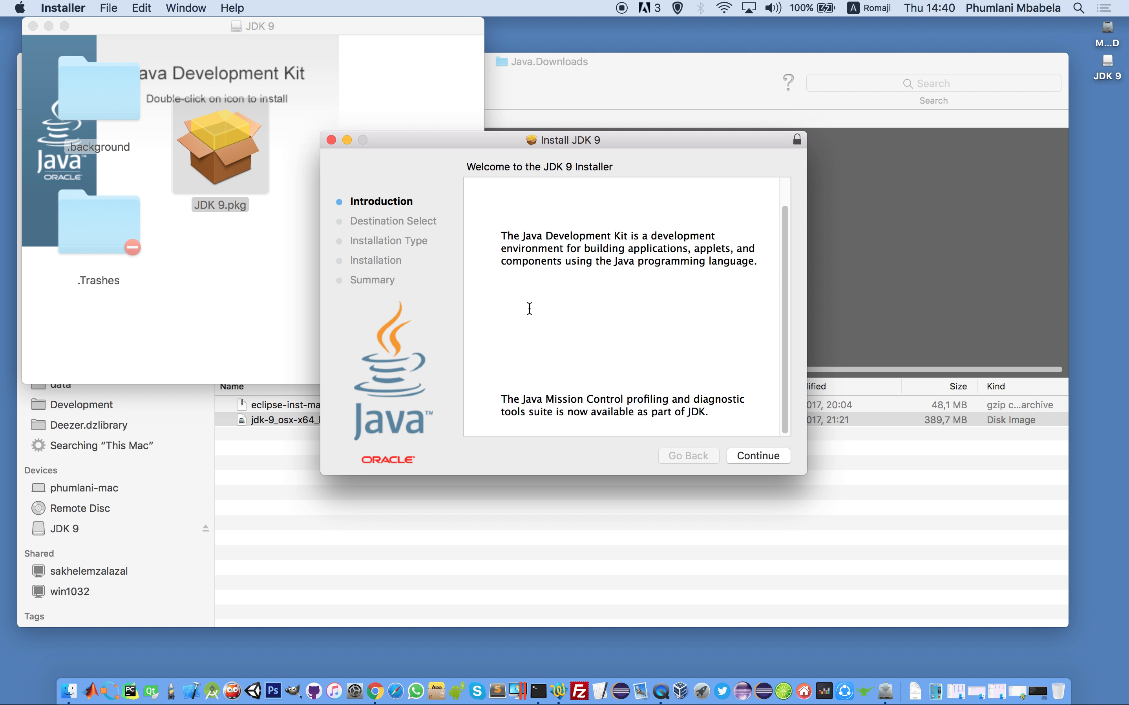
# Run the standard JDK 9 installation and authorize it with the account password.
pyautogui.click(758, 461)
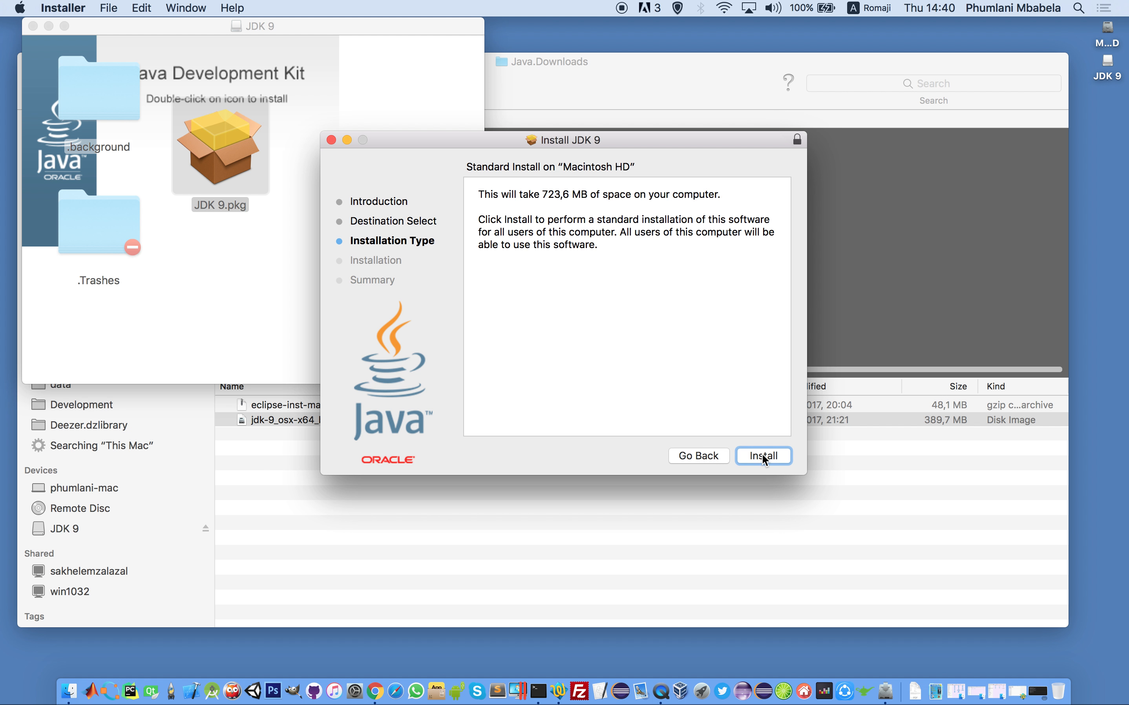
pyautogui.click(763, 458)
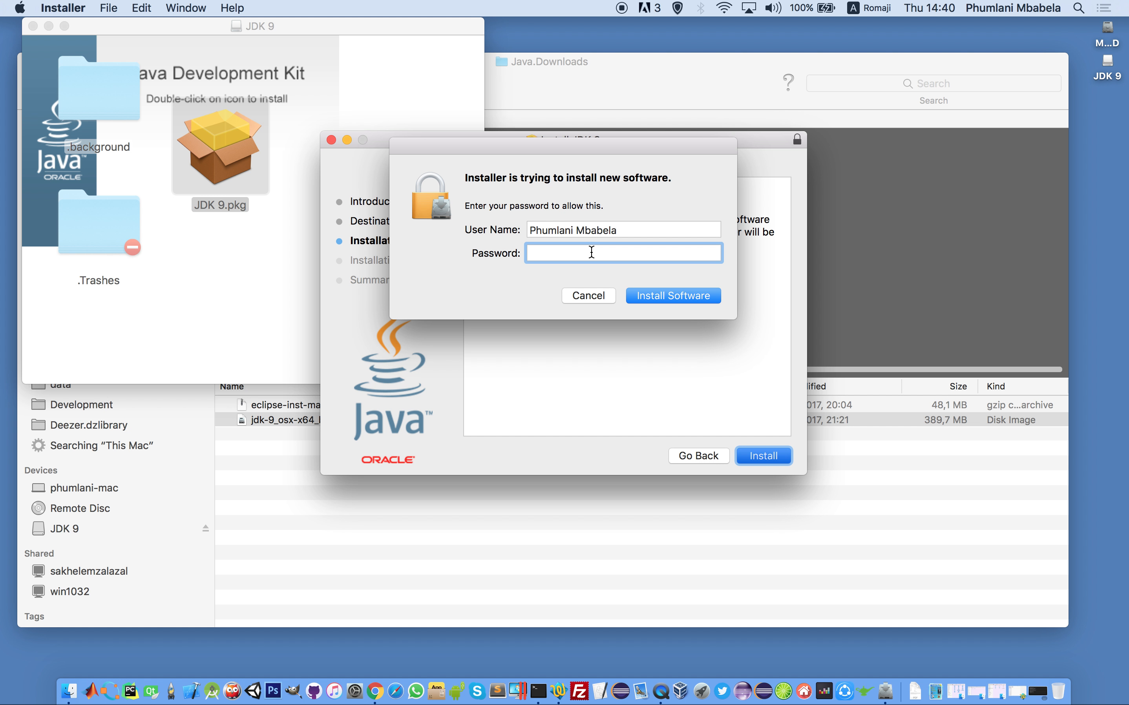
pyautogui.write('••••••••••••')
pyautogui.click(660, 300)
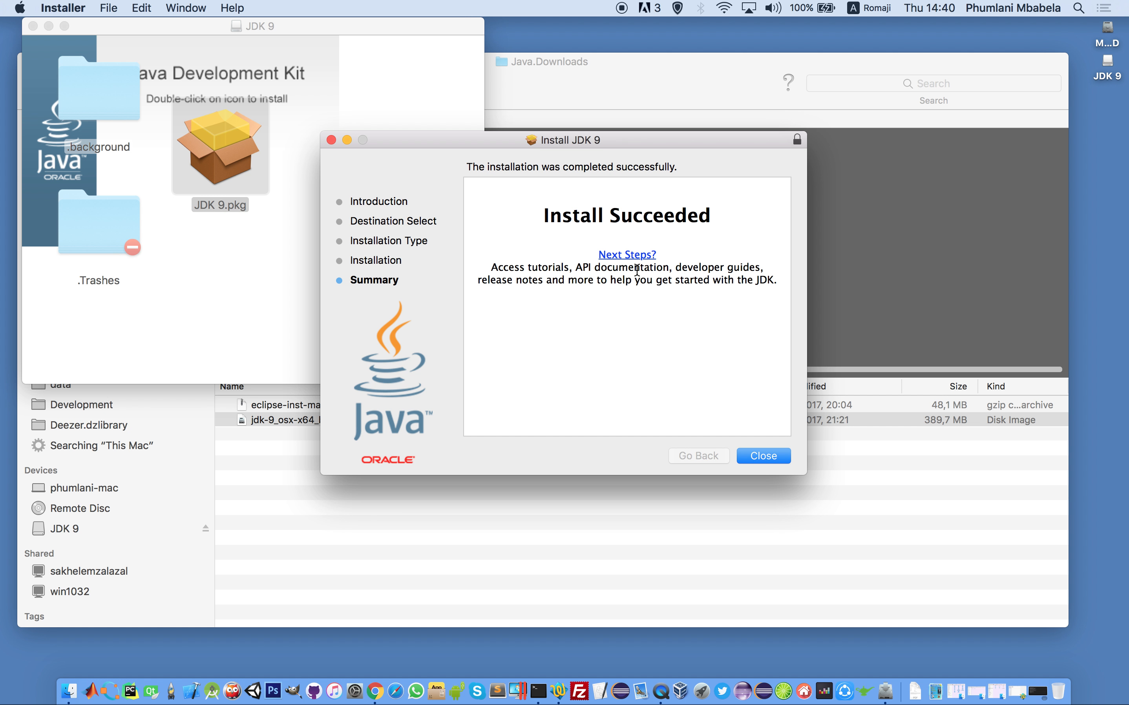
# Close the finished JDK 9 installer, keeping its package, and close the JDK 9 disk image window.
pyautogui.click(775, 461)
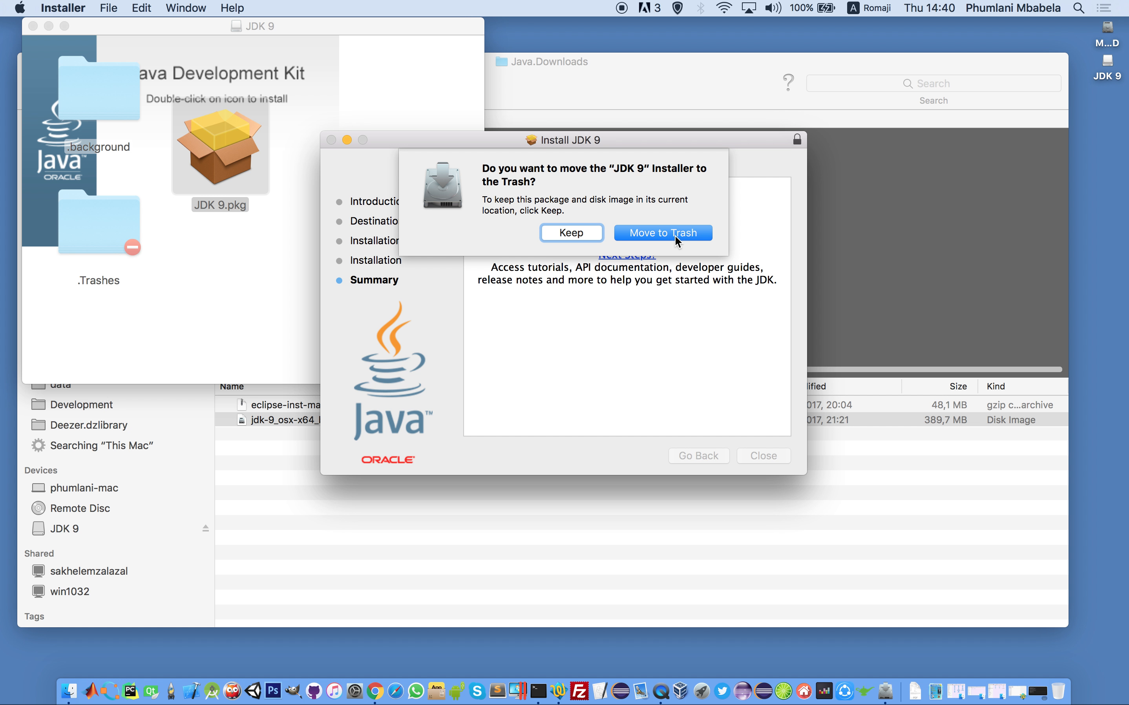
pyautogui.click(578, 233)
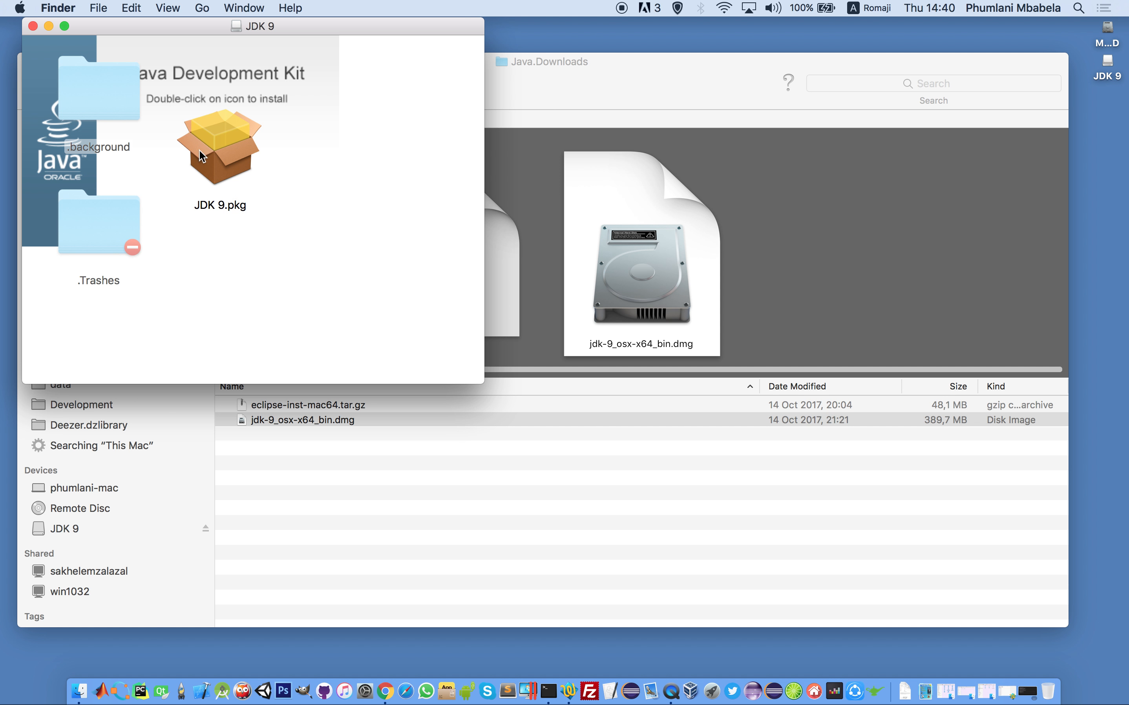
pyautogui.click(33, 26)
pyautogui.click(408, 434)
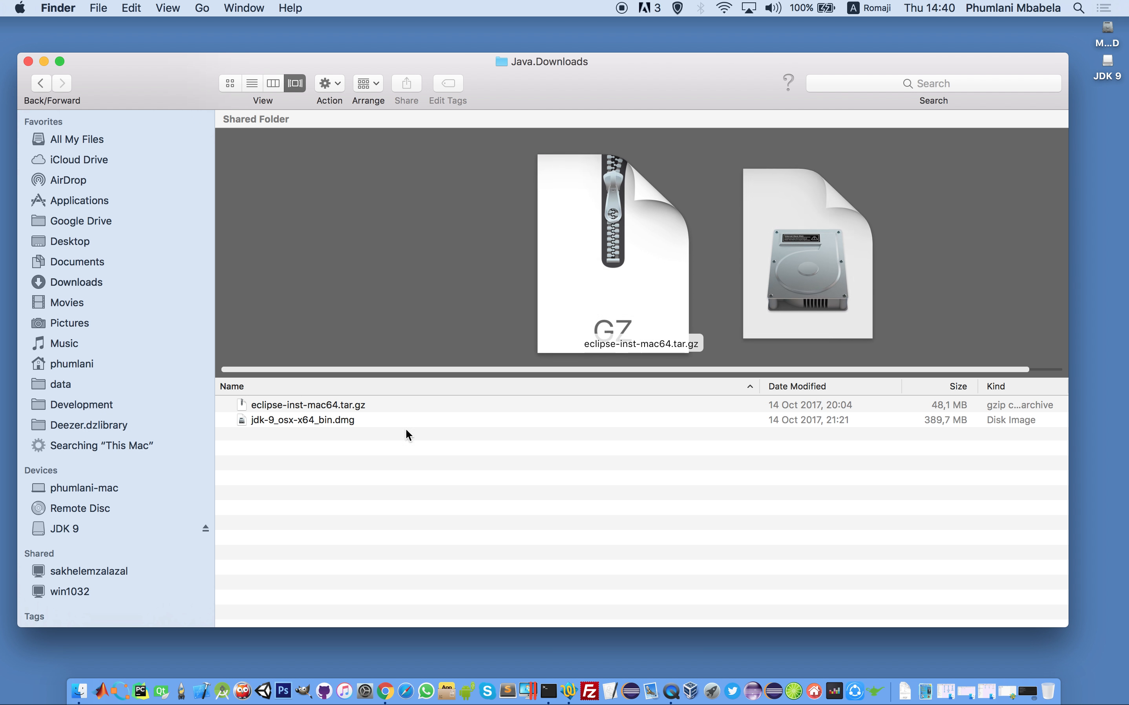
# Extract eclipse-inst-mac64.tar.gz with Archive Utility and launch the extracted Eclipse Installer.app, allowing it to open.
pyautogui.click(308, 405)
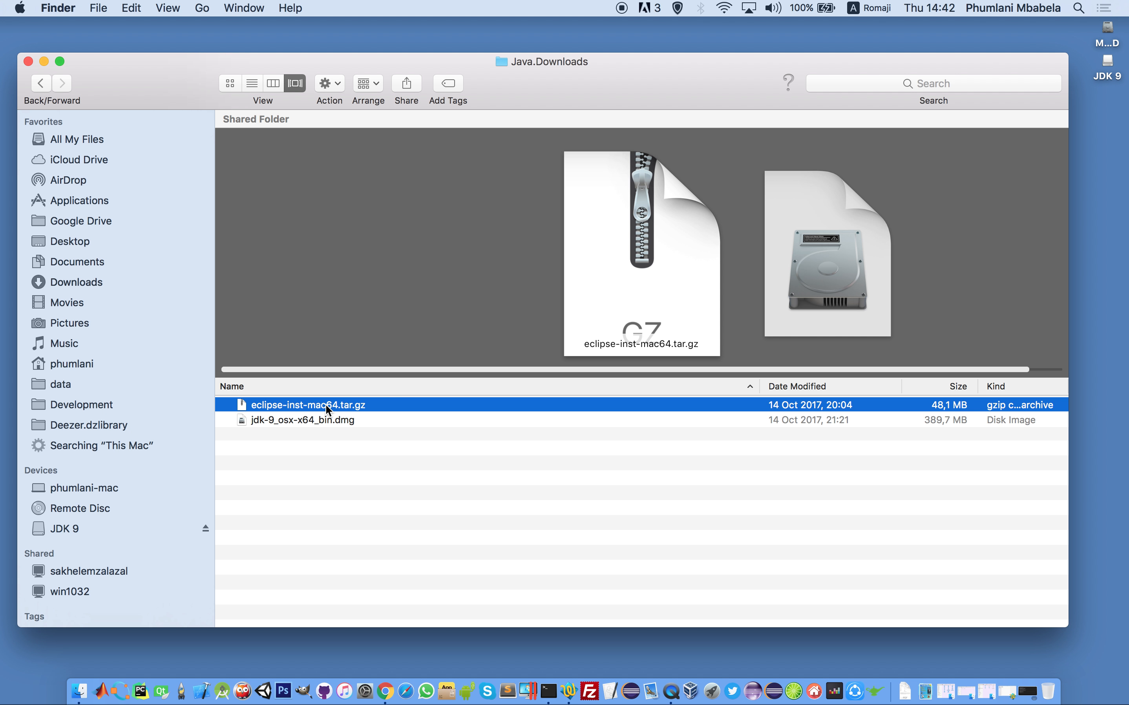
pyautogui.rightClick(332, 405)
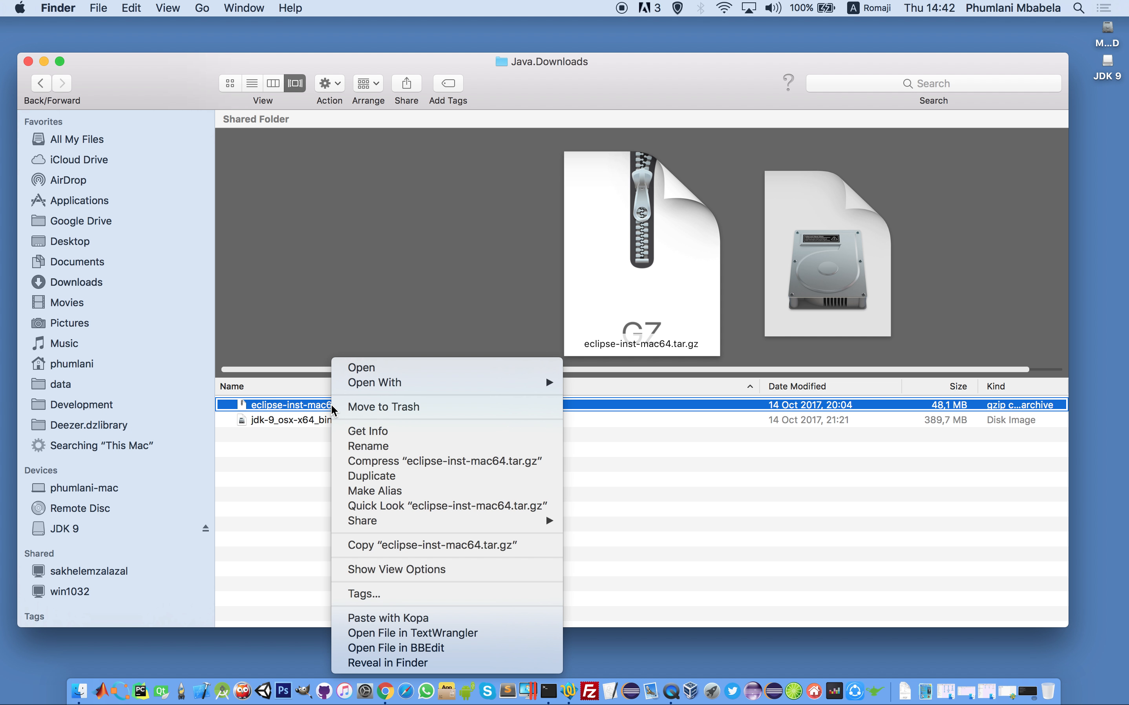
pyautogui.click(344, 407)
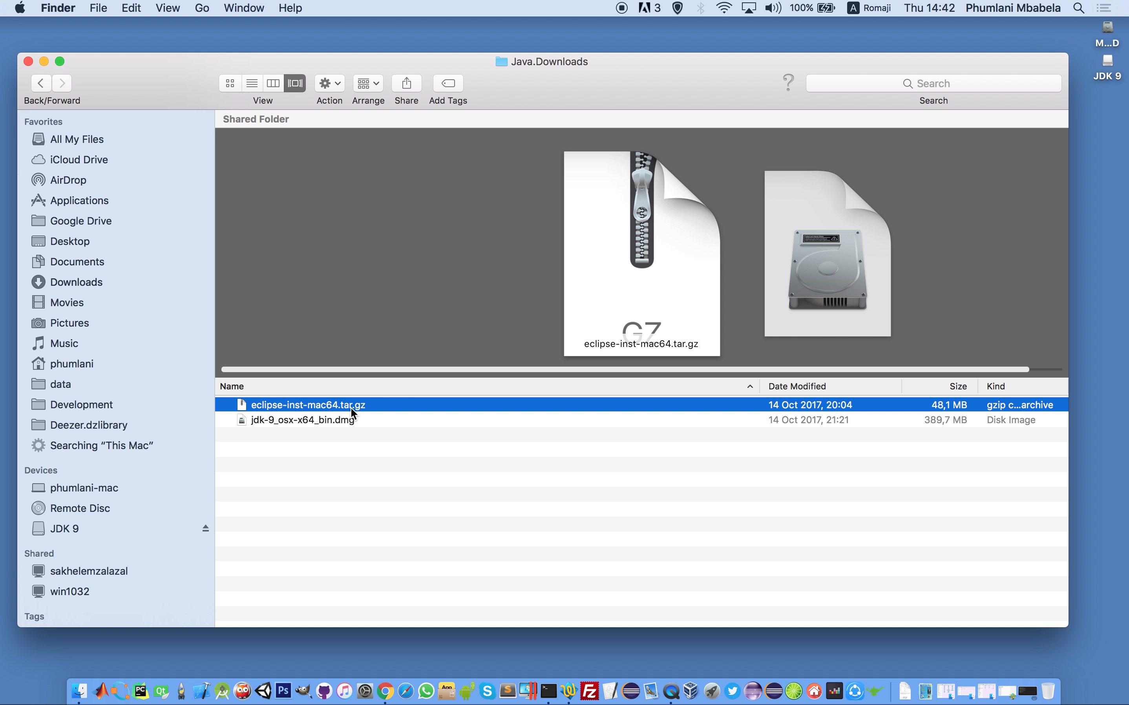
pyautogui.rightClick(353, 409)
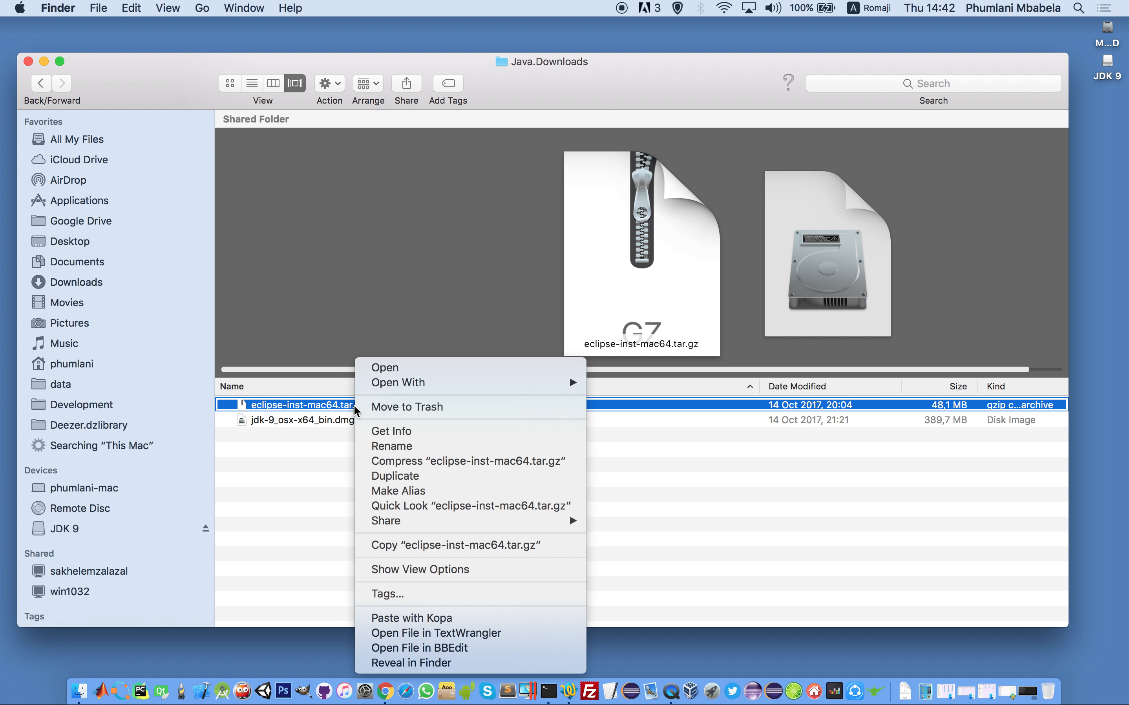
pyautogui.moveTo(392, 387)
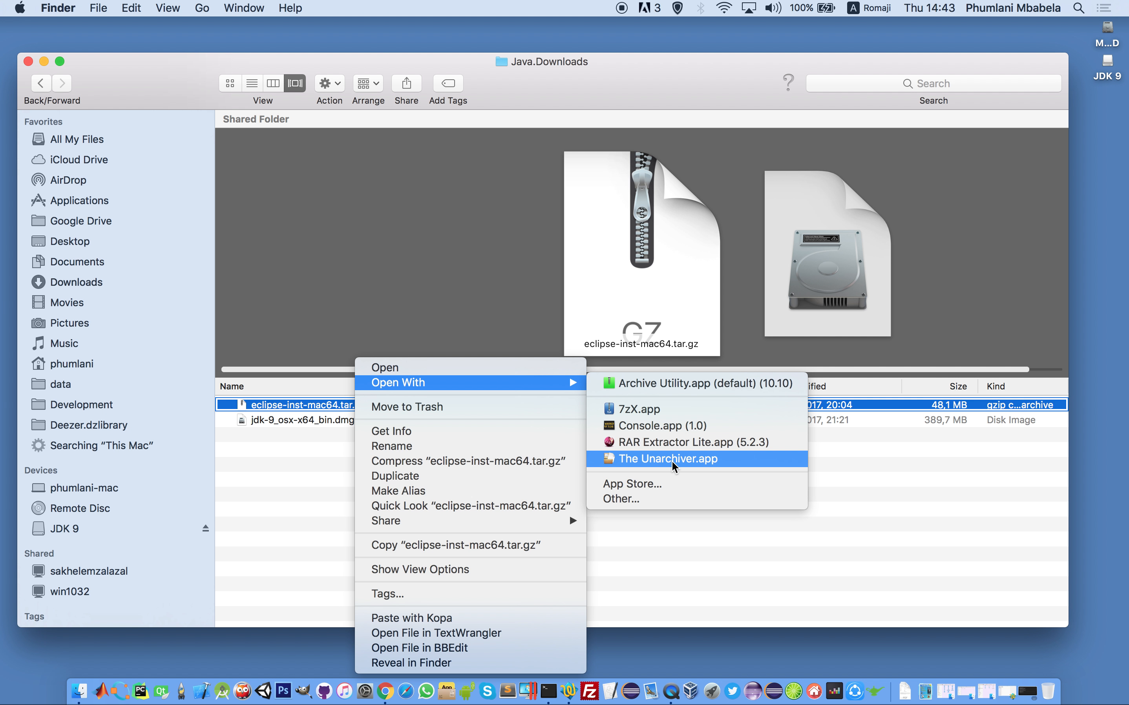
pyautogui.click(697, 383)
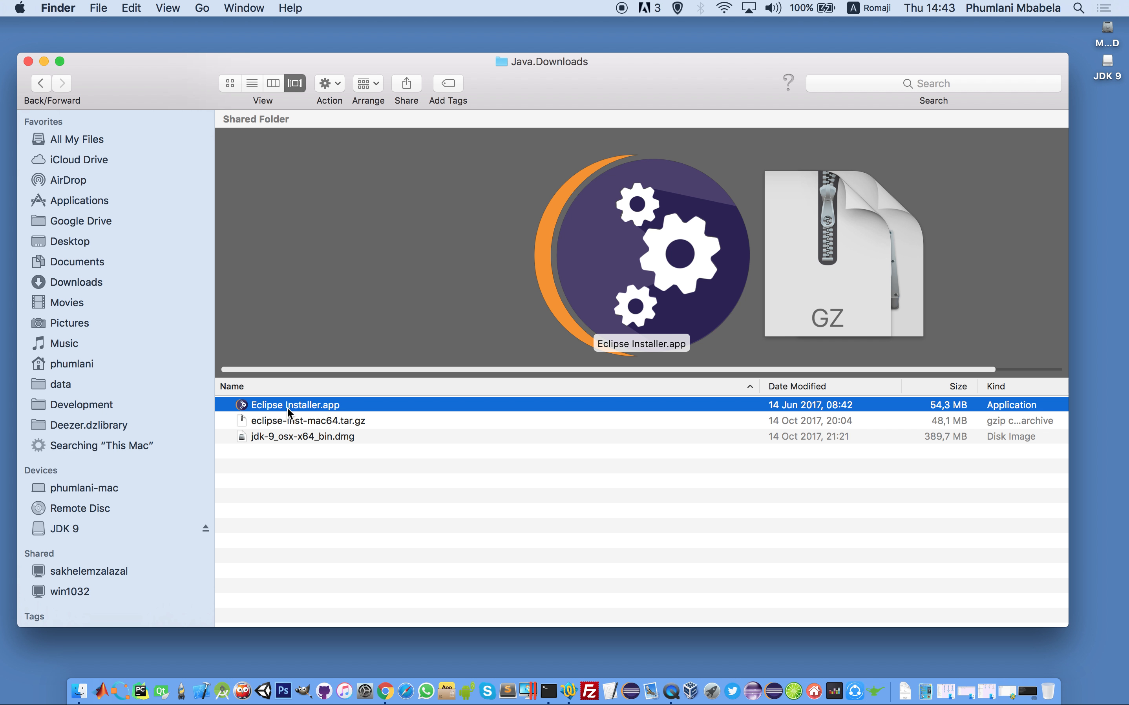
pyautogui.doubleClick(332, 407)
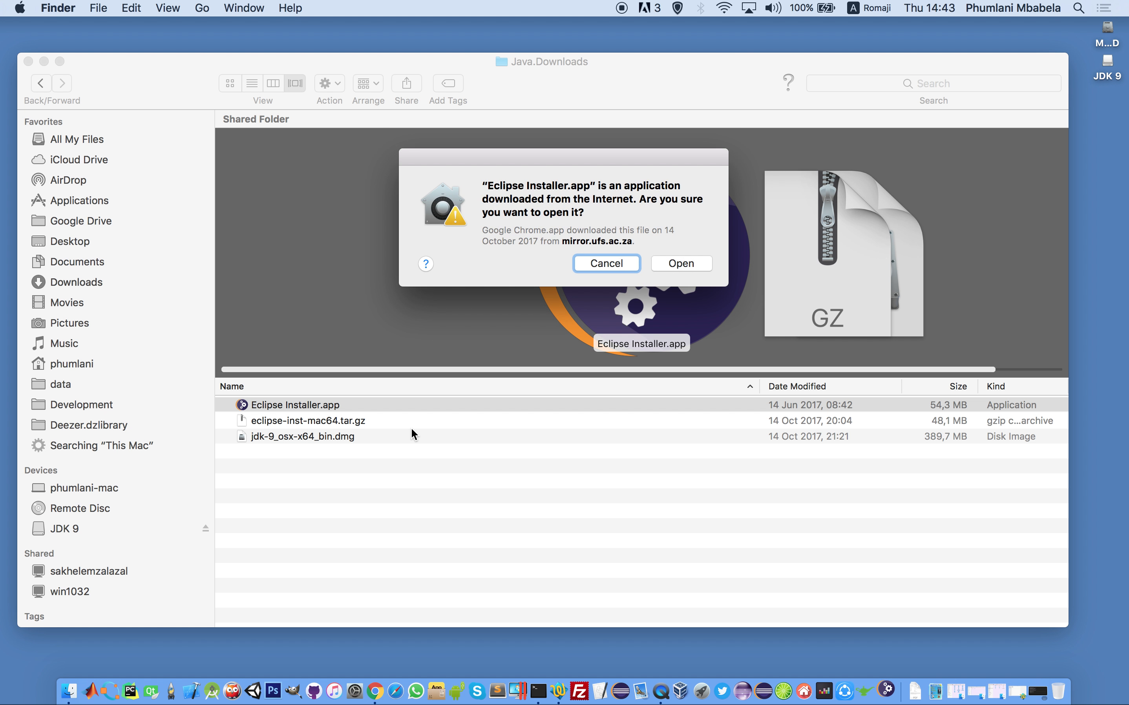
pyautogui.click(693, 266)
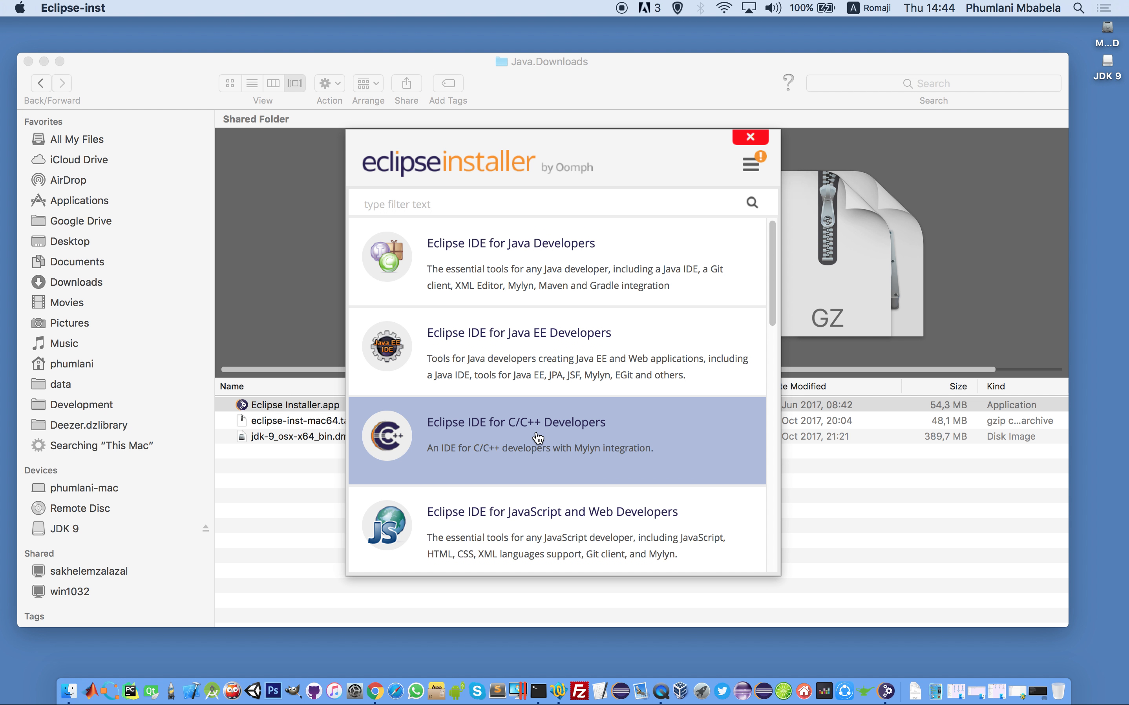
# Examine the full list of Eclipse packages offered by the installer, from the Java edition to the Scout edition.
pyautogui.scroll(-2, 540, 466)
pyautogui.scroll(-2, 542, 490)
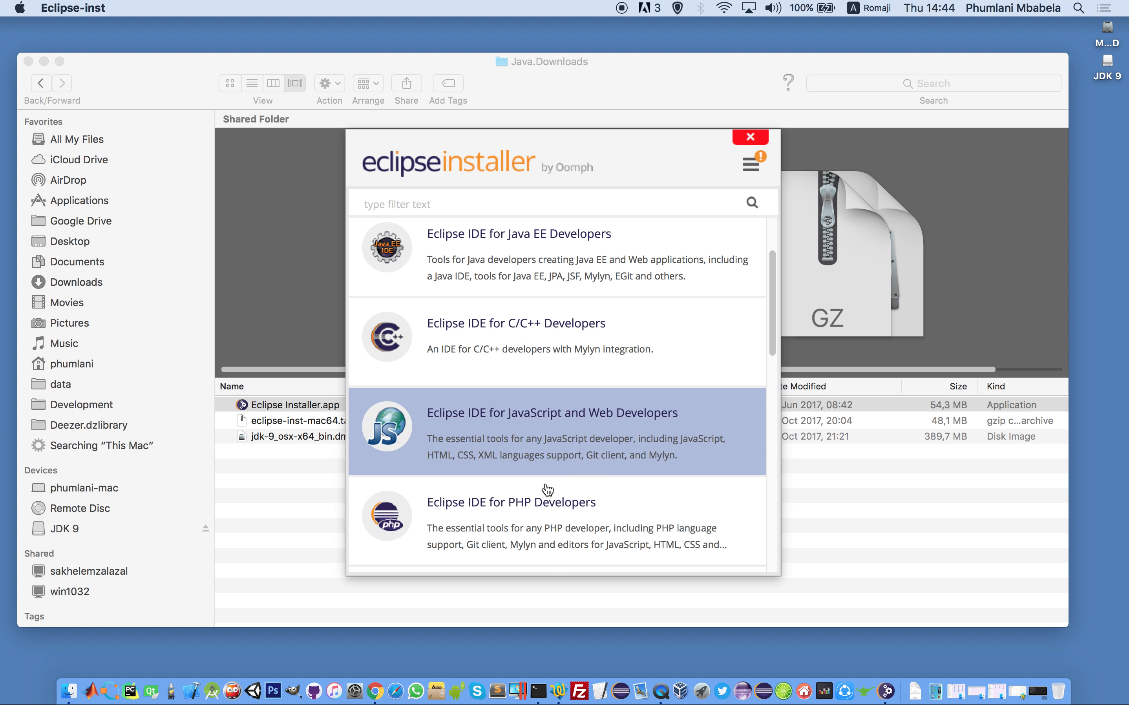
pyautogui.scroll(-2, 543, 487)
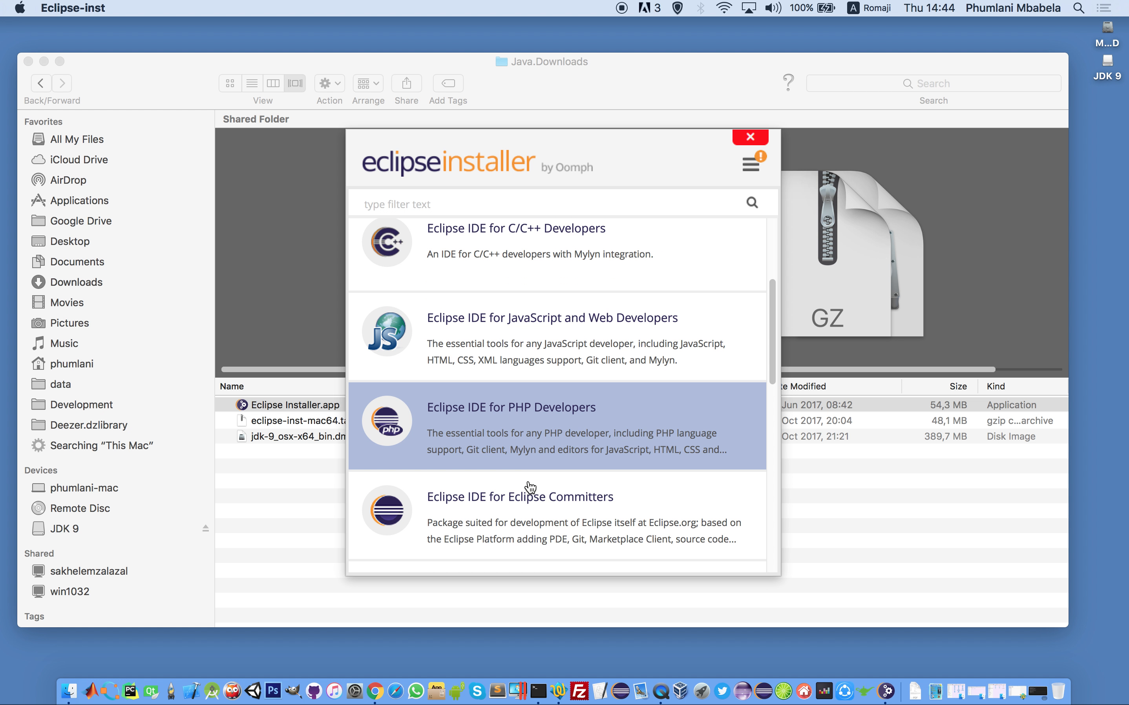
pyautogui.scroll(-1, 531, 487)
pyautogui.scroll(-2, 513, 456)
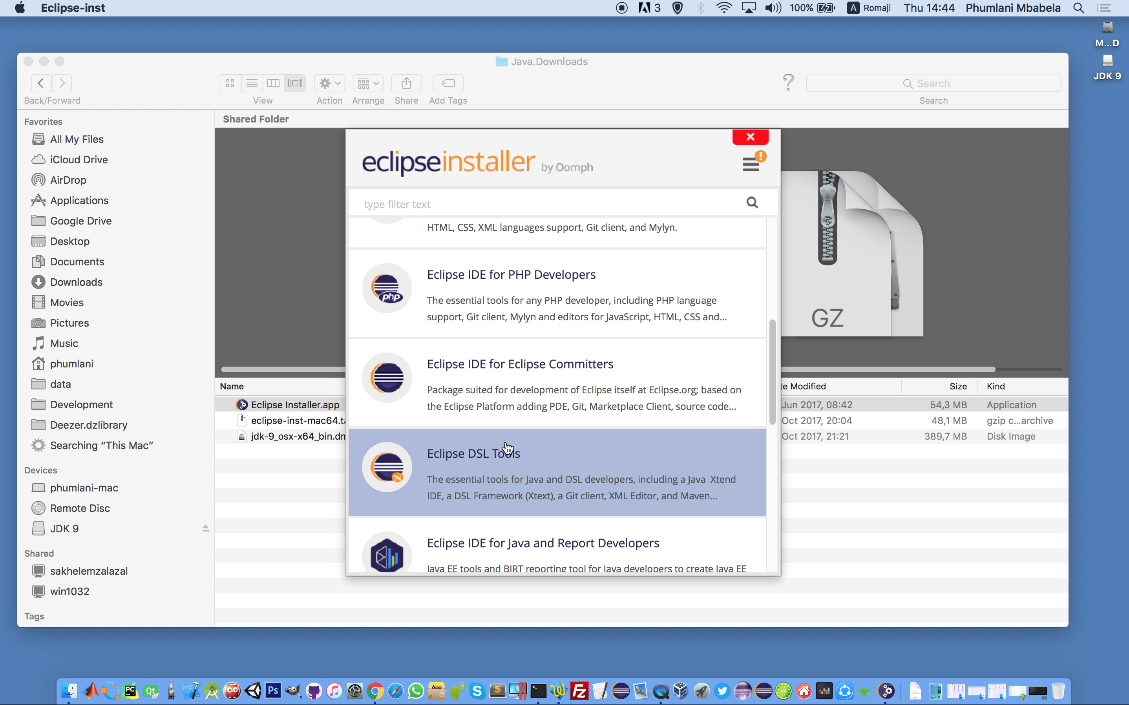
pyautogui.scroll(-2, 513, 471)
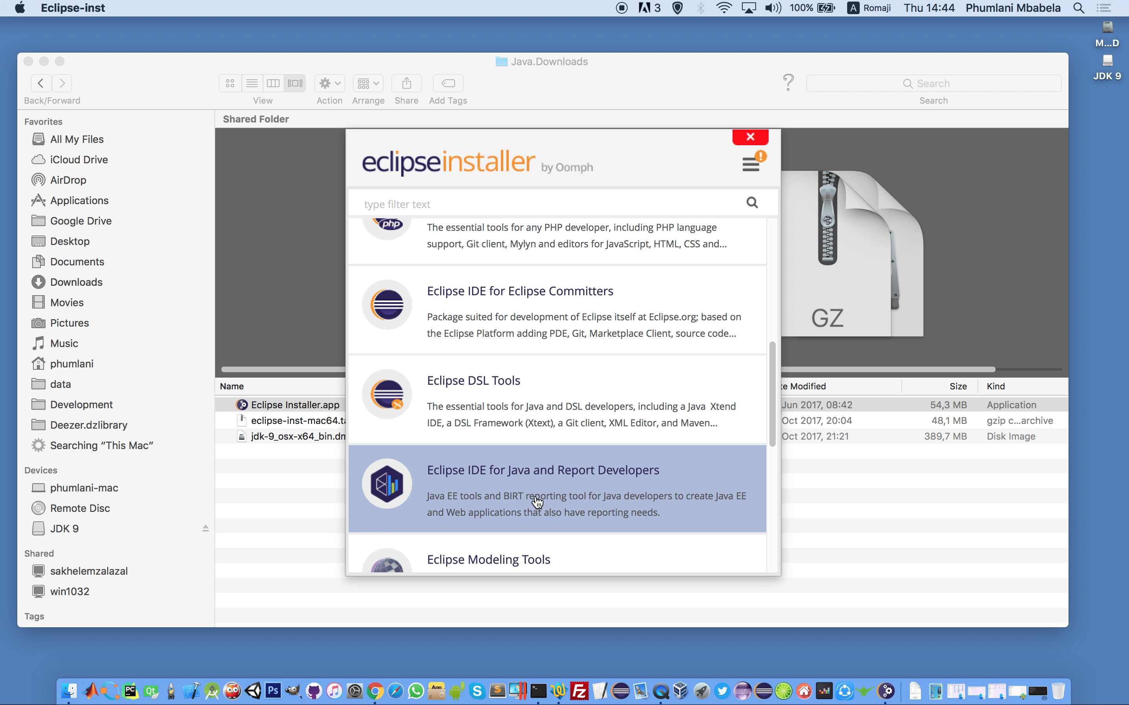
pyautogui.scroll(-1, 540, 487)
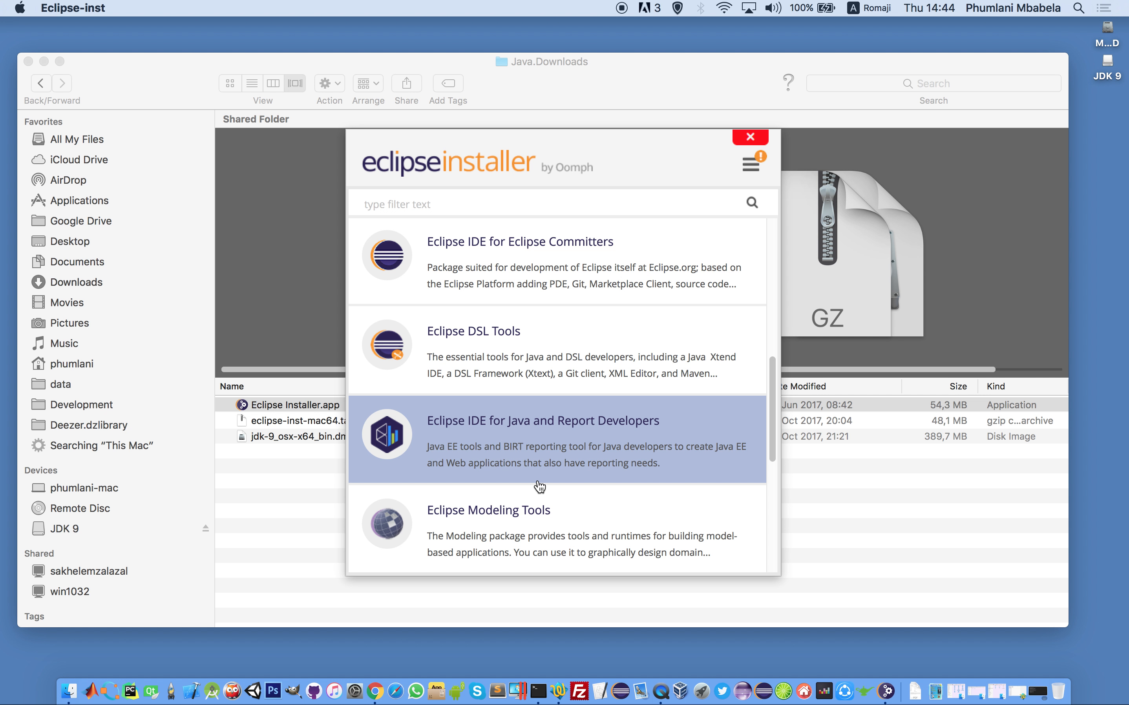
pyautogui.scroll(-3, 536, 513)
pyautogui.scroll(-4, 534, 509)
pyautogui.scroll(-2, 537, 495)
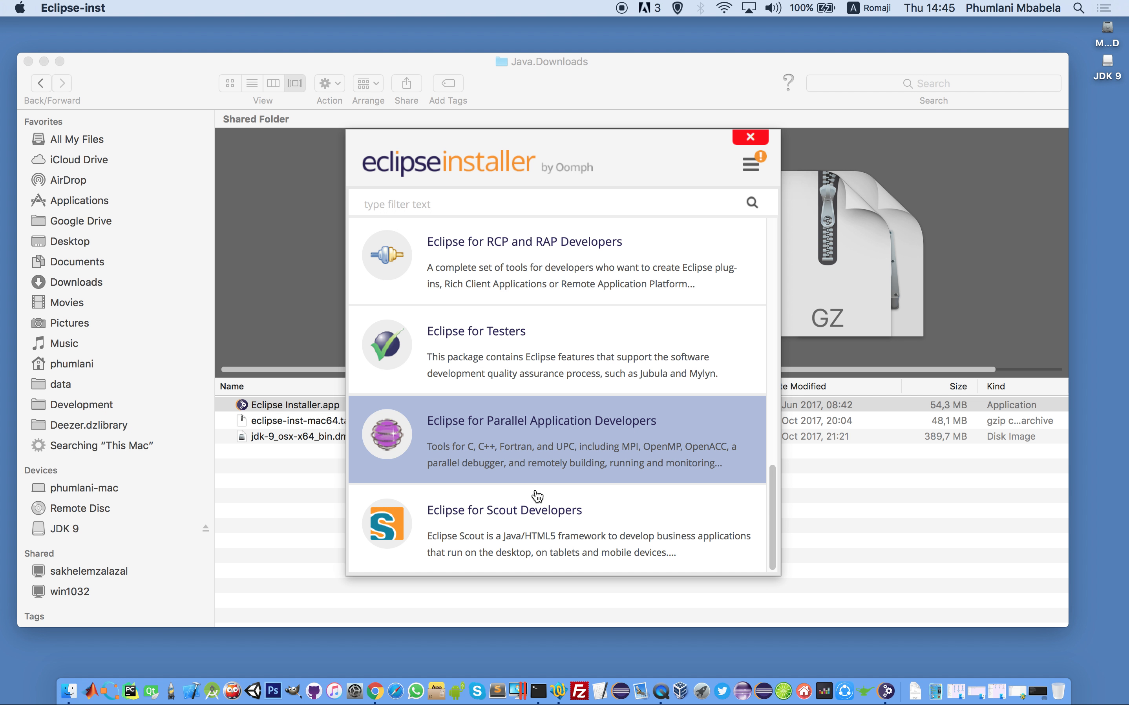
pyautogui.scroll(15, 537, 496)
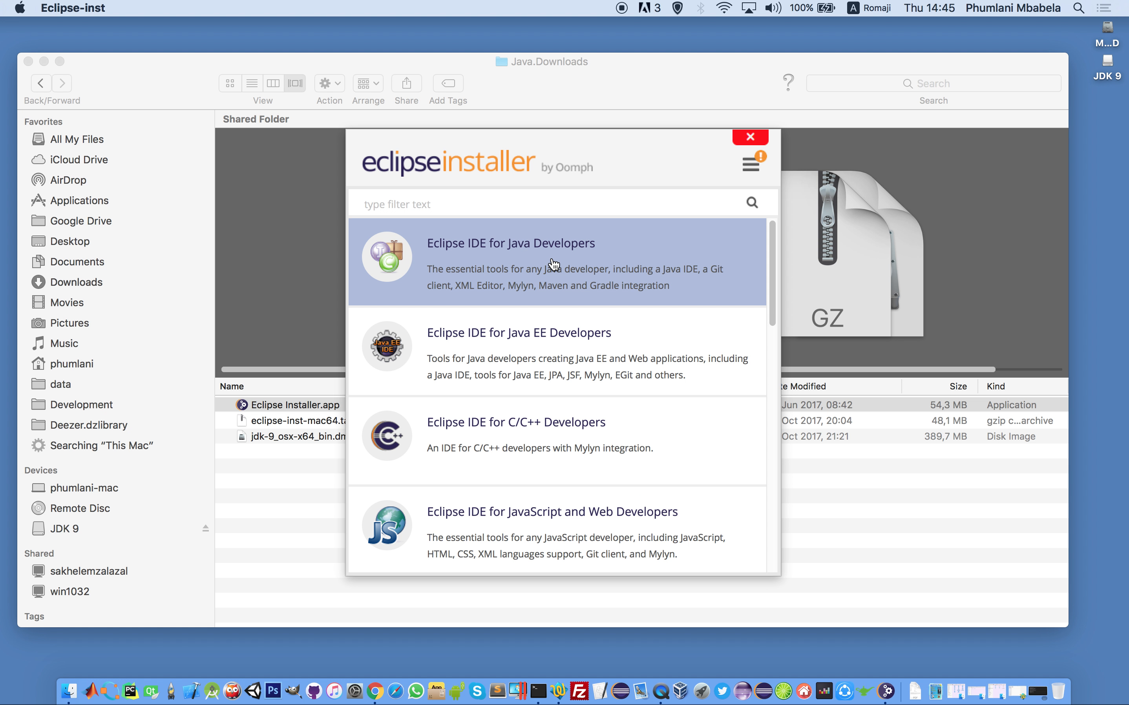
# Choose Eclipse IDE for Java Developers and start its installation in the default java-oxygen folder.
pyautogui.click(554, 264)
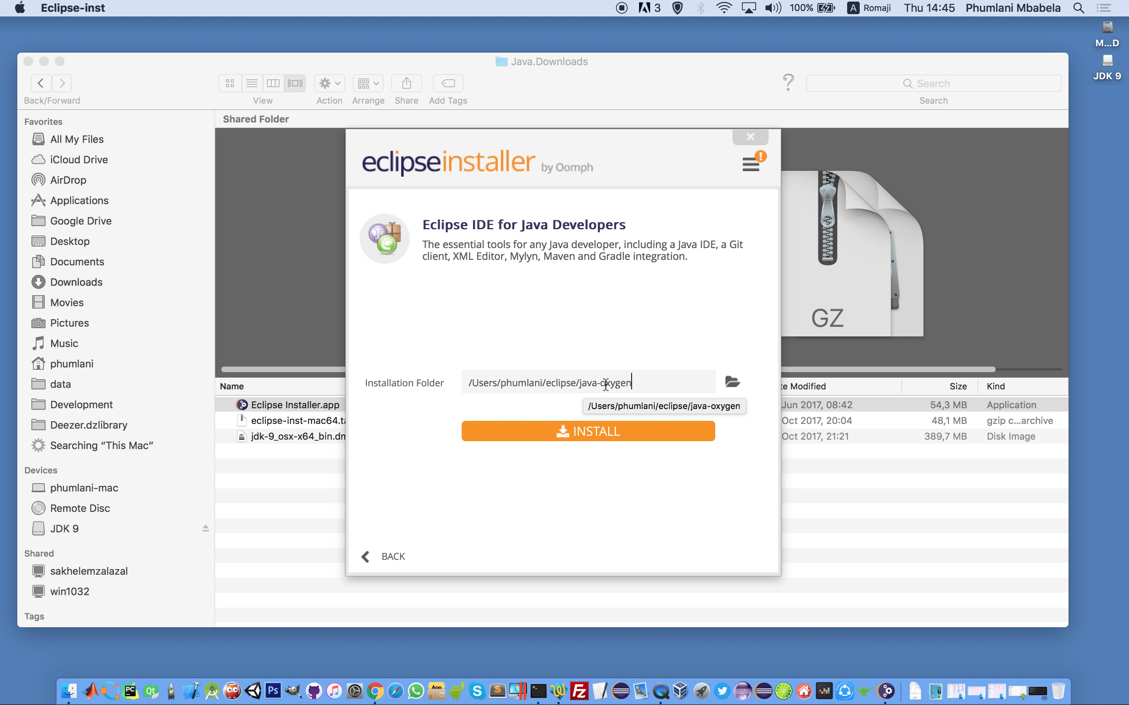
pyautogui.moveTo(631, 383); pyautogui.dragTo(432, 398)
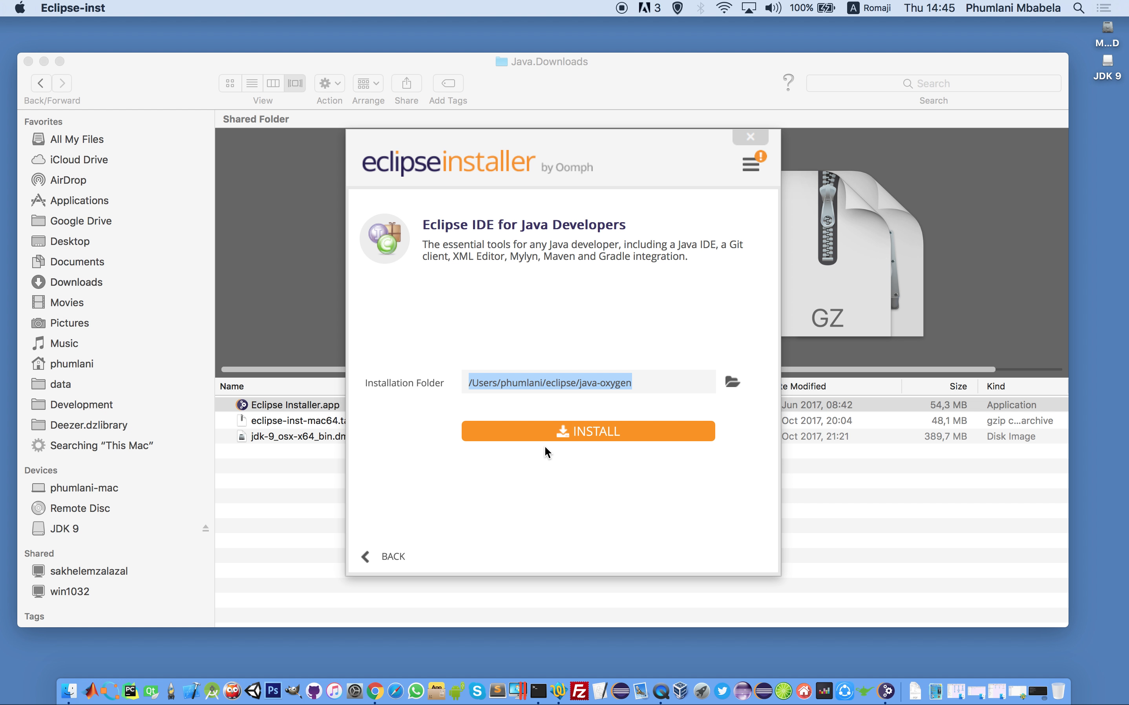
pyautogui.click(574, 430)
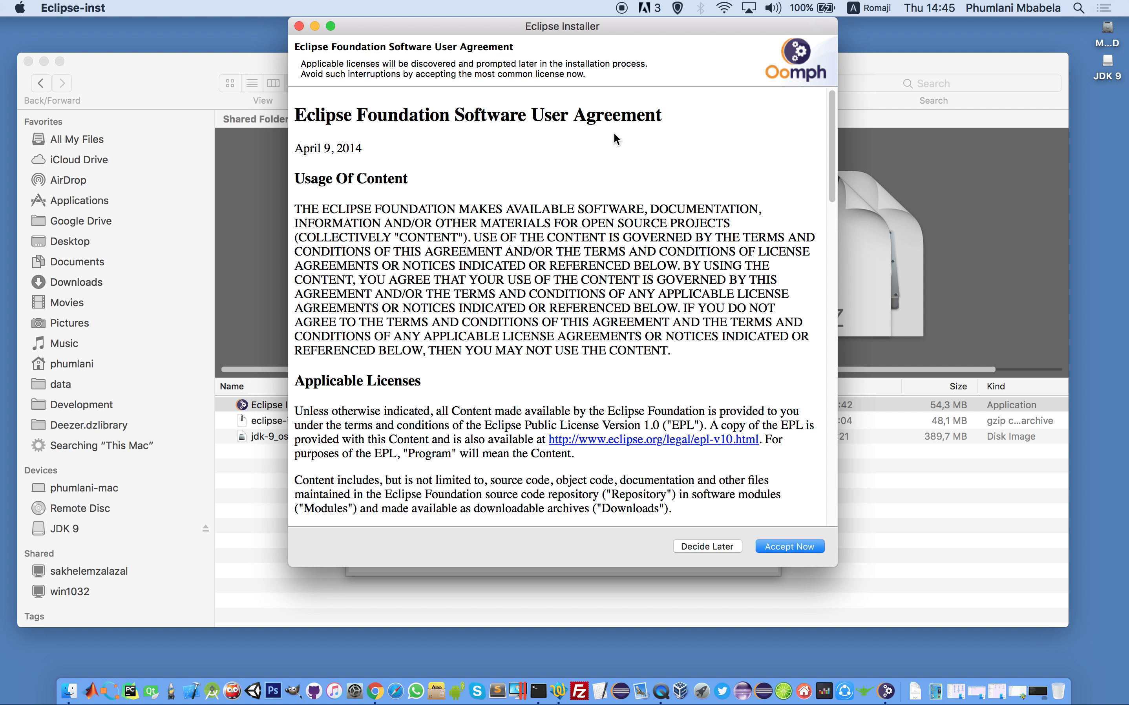
# Read through the Eclipse Foundation Software User Agreement to its end and accept it.
pyautogui.moveTo(833, 136); pyautogui.dragTo(861, 109)
pyautogui.moveTo(831, 121); pyautogui.dragTo(847, 516)
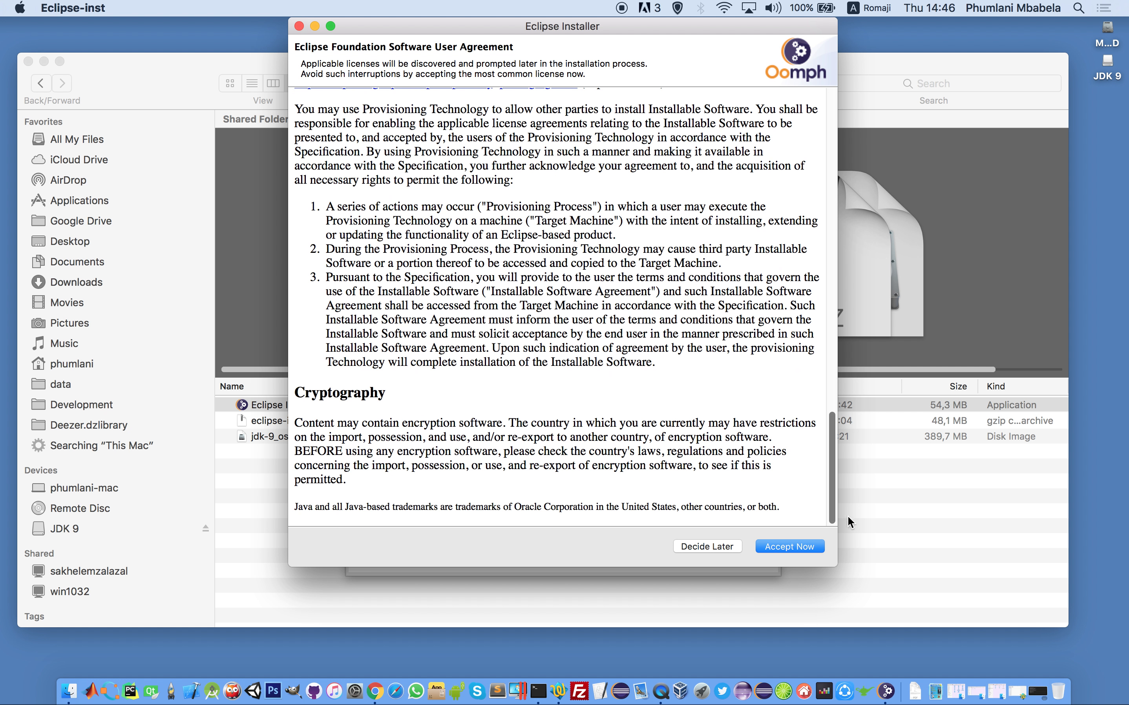
pyautogui.click(790, 546)
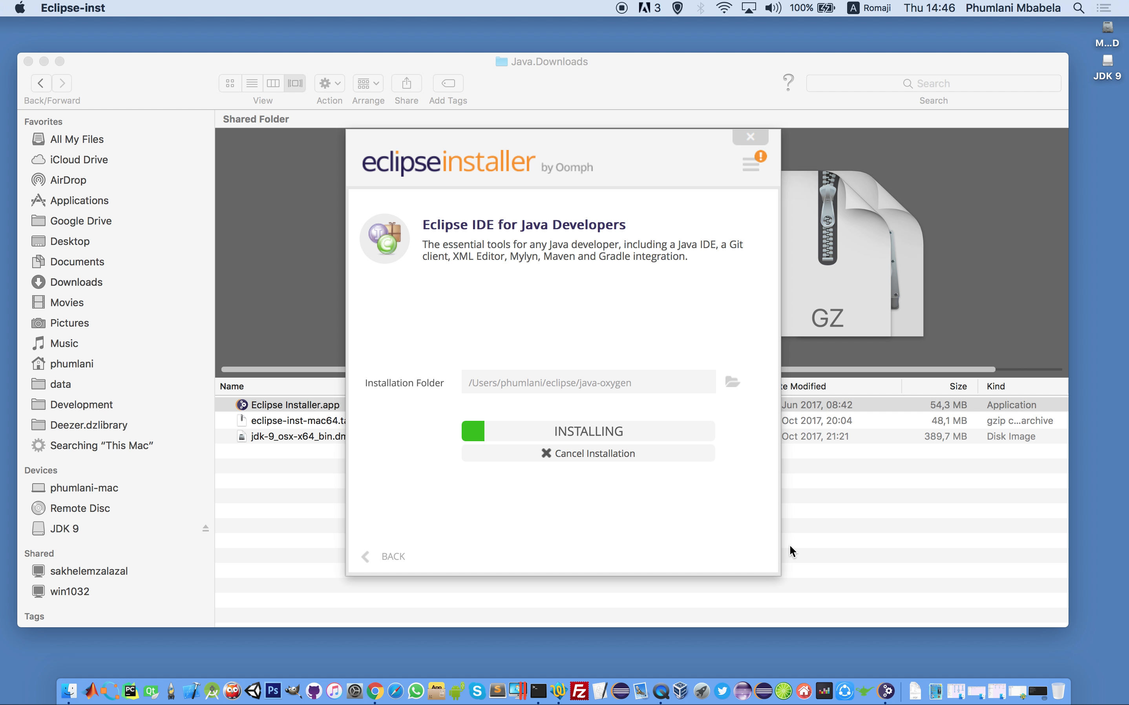